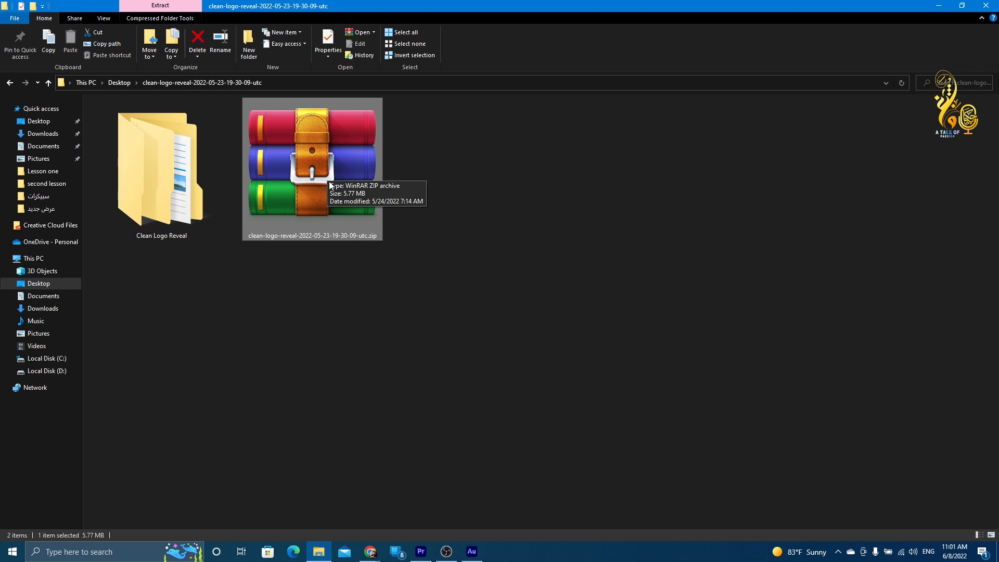
Open the Mogrt subfolder of the Clean Logo Reveal folder and select Clean Logo Reveal.mogrt.
double_click(198, 192)
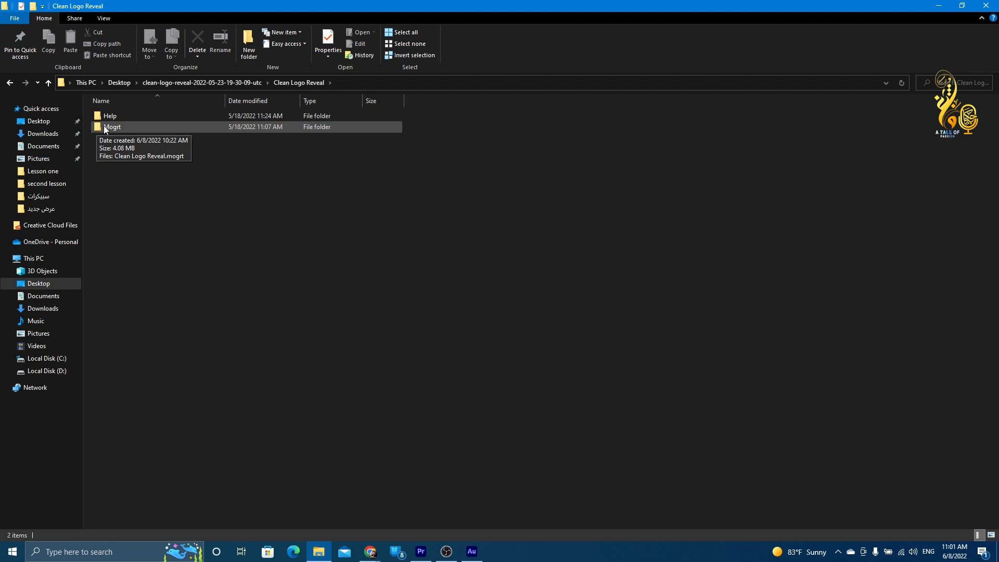
click(110, 129)
double_click(110, 128)
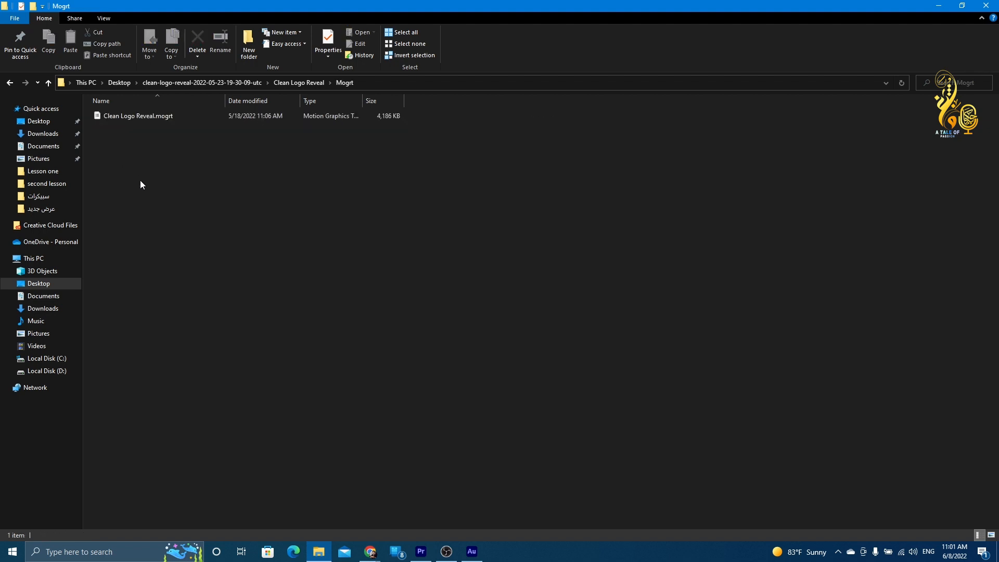
click(116, 114)
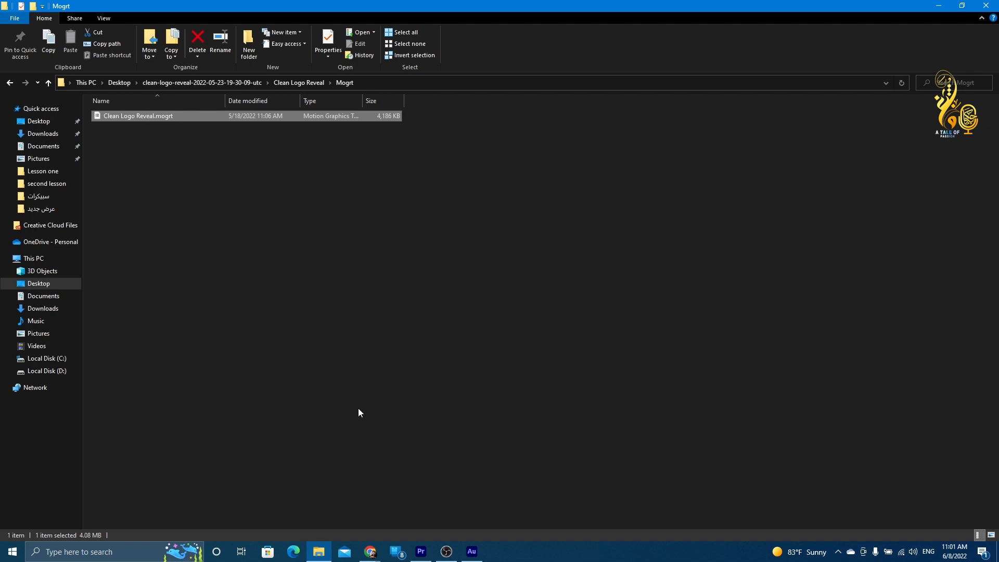
Switch to Premiere Pro and display the Essential Graphics panel for the sequence being edited.
click(421, 551)
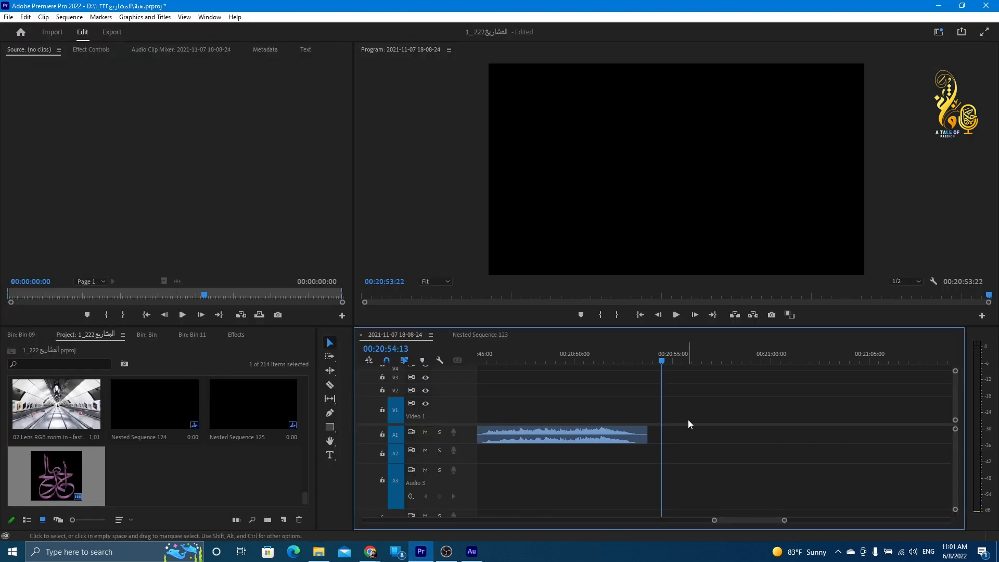
scroll(688, 420, down, 3)
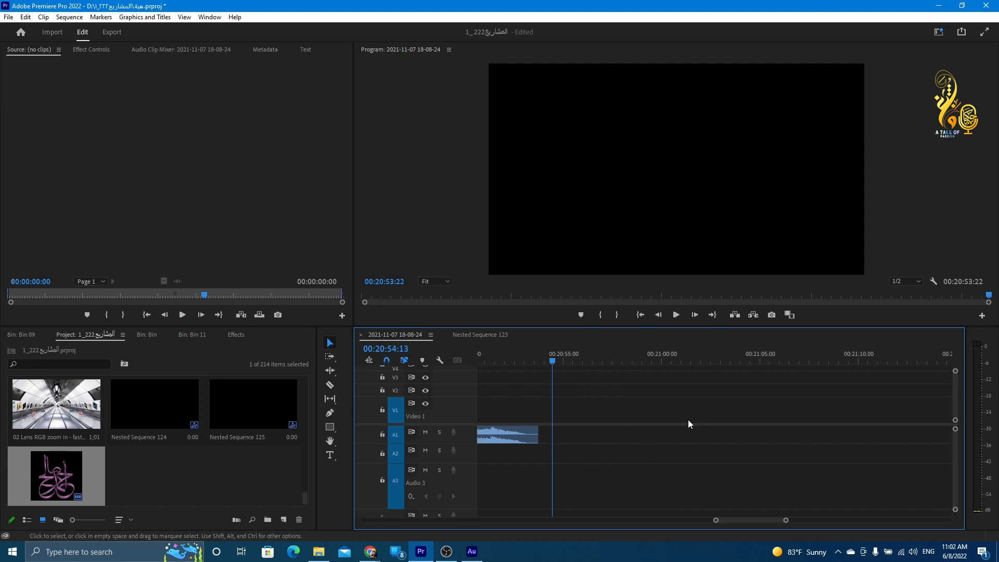
click(207, 18)
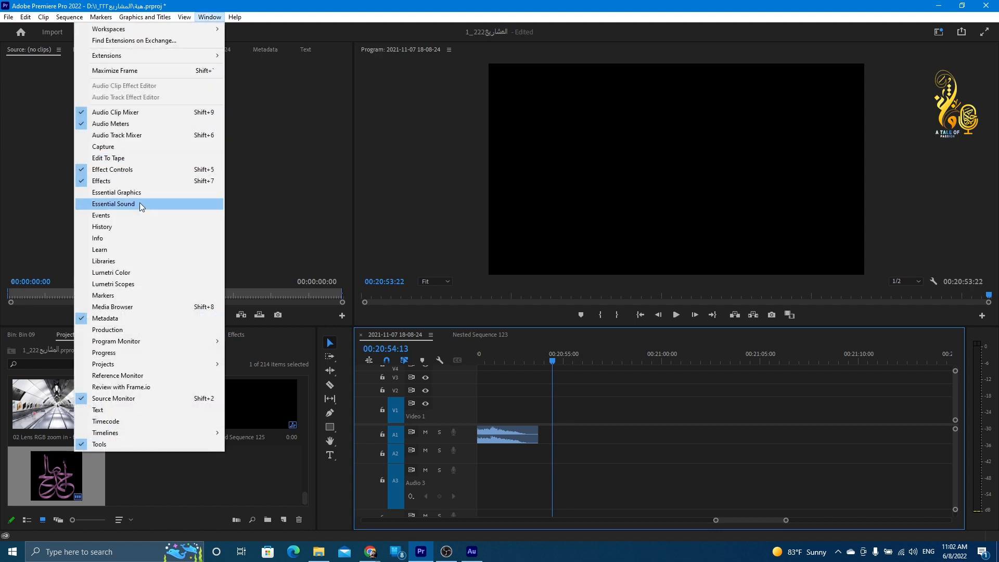
click(101, 195)
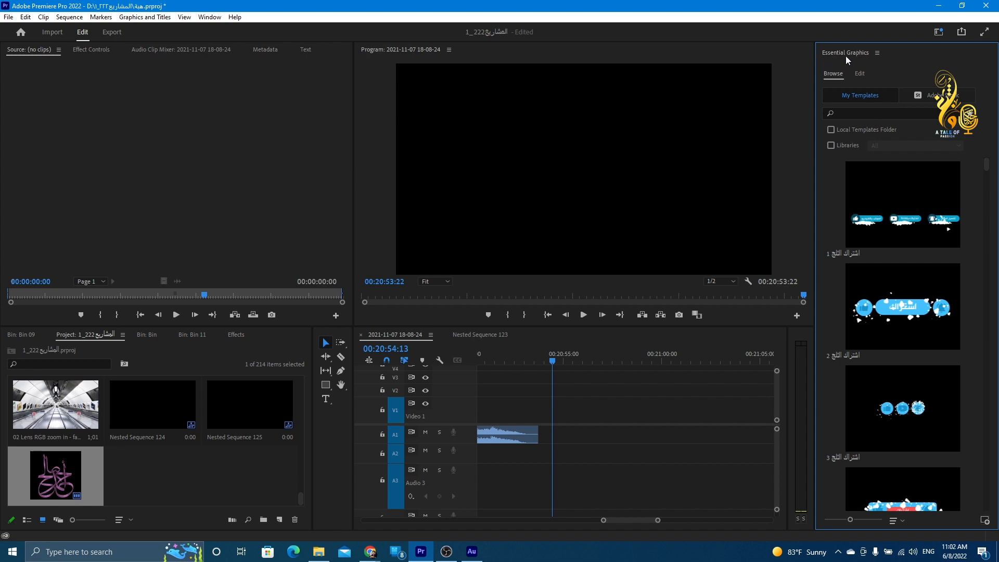
Install the motion graphics template Clean Logo Reveal.mogrt from the Mogrt folder into My Templates.
click(988, 523)
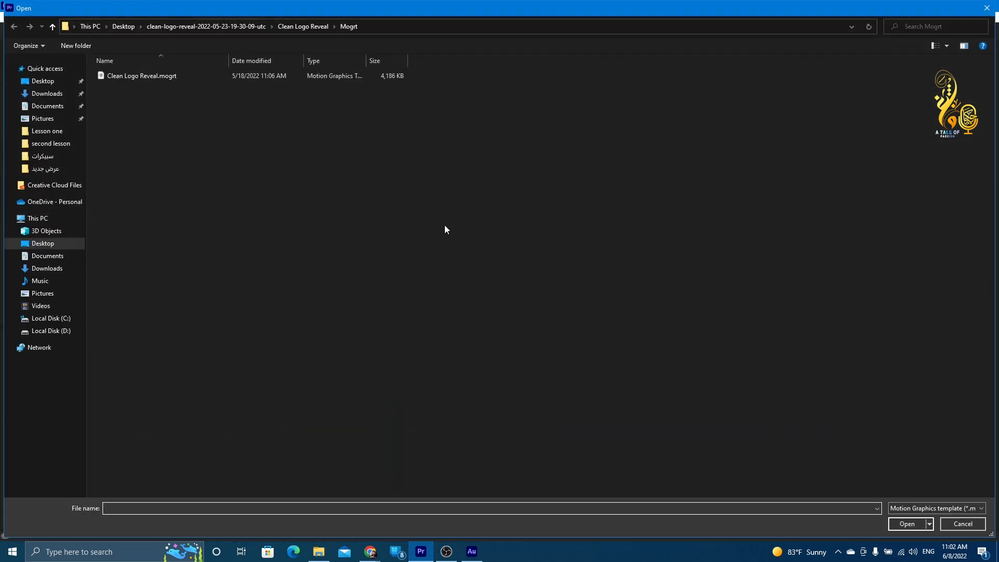
click(142, 75)
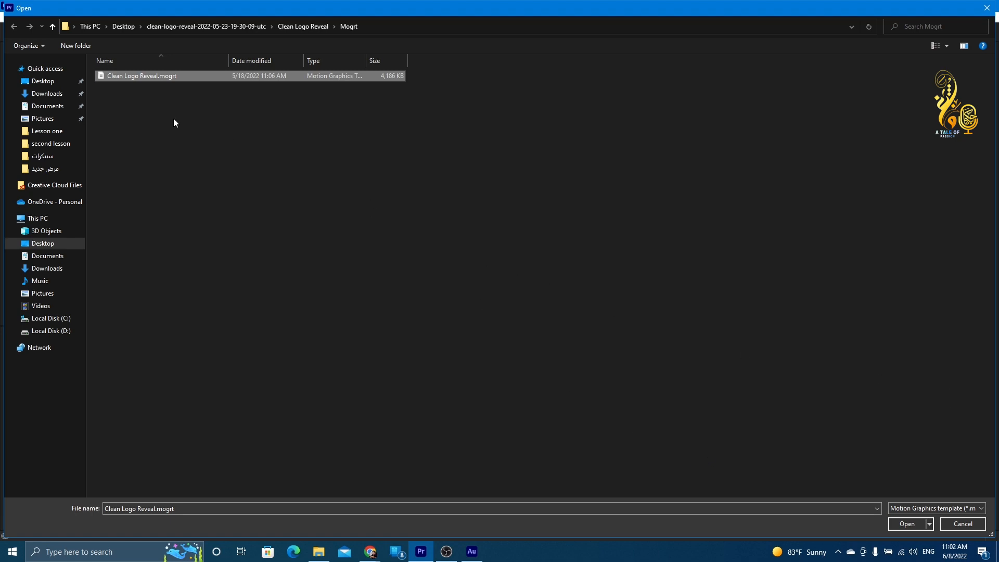
click(909, 524)
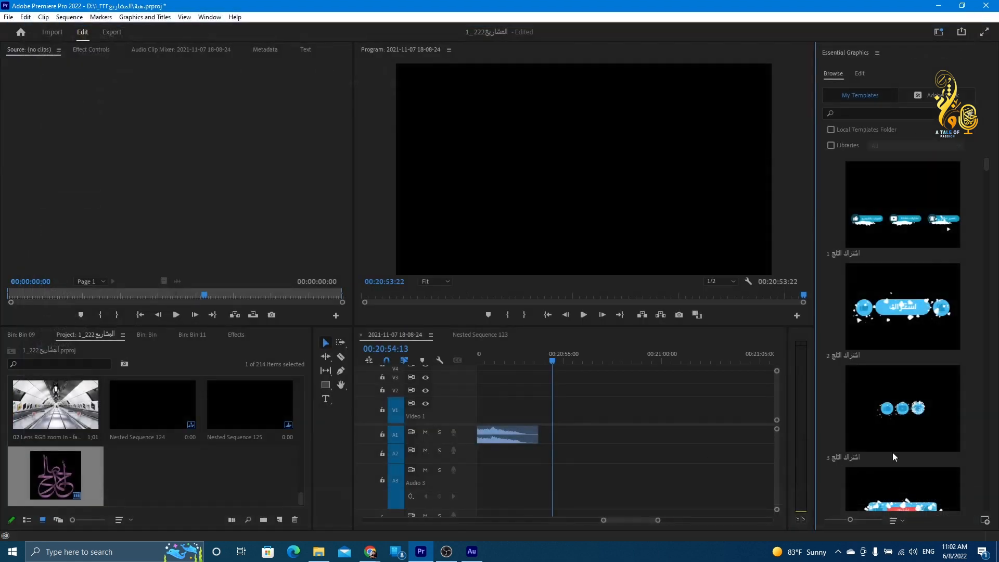
Place the Clean Logo Reveal template on track V1 after the audio clip and preview a frame of it.
scroll(897, 327, down, 10)
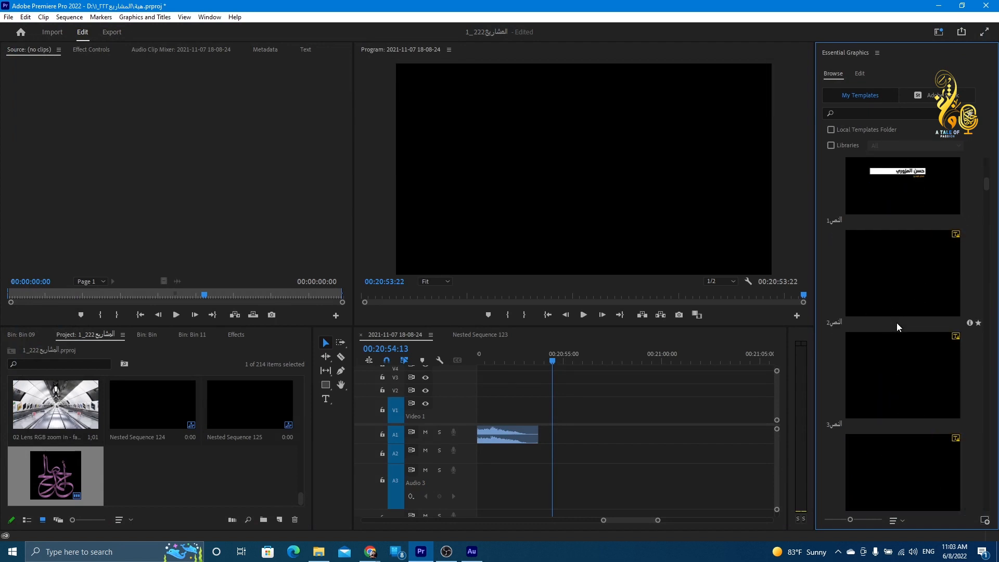
scroll(897, 323, down, 5)
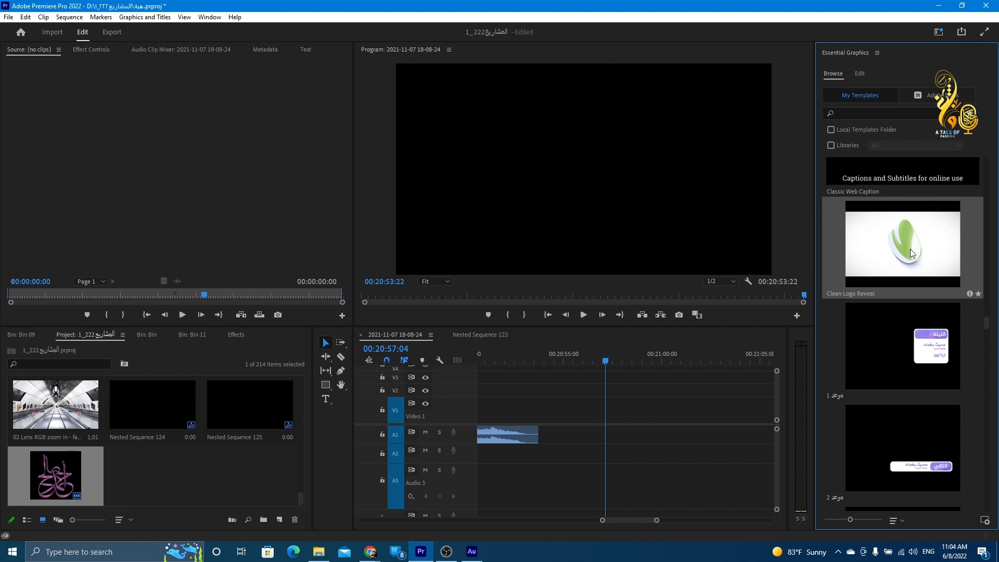
drag(911, 239, 645, 401)
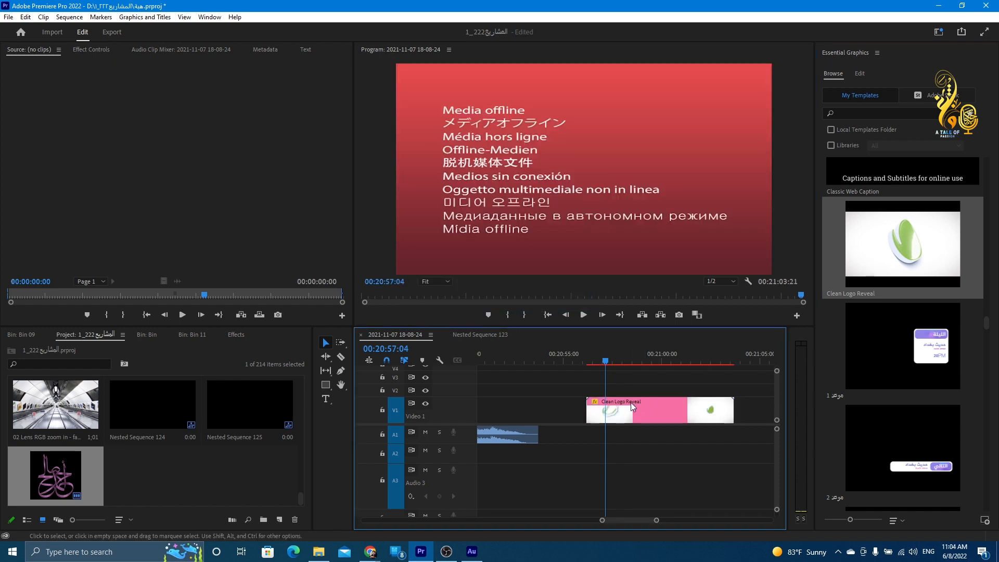
mouse_move(619, 362)
mouse_down()
mouse_move(664, 367)
mouse_move(616, 370)
mouse_up()
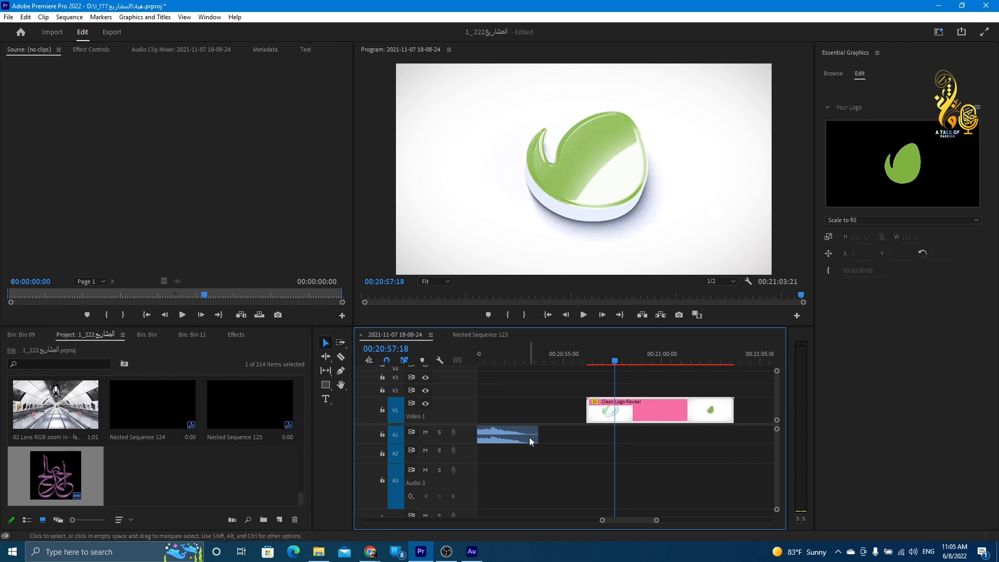
Move the audio clip on track A1 so it starts together with the Clean Logo Reveal clip.
click(513, 428)
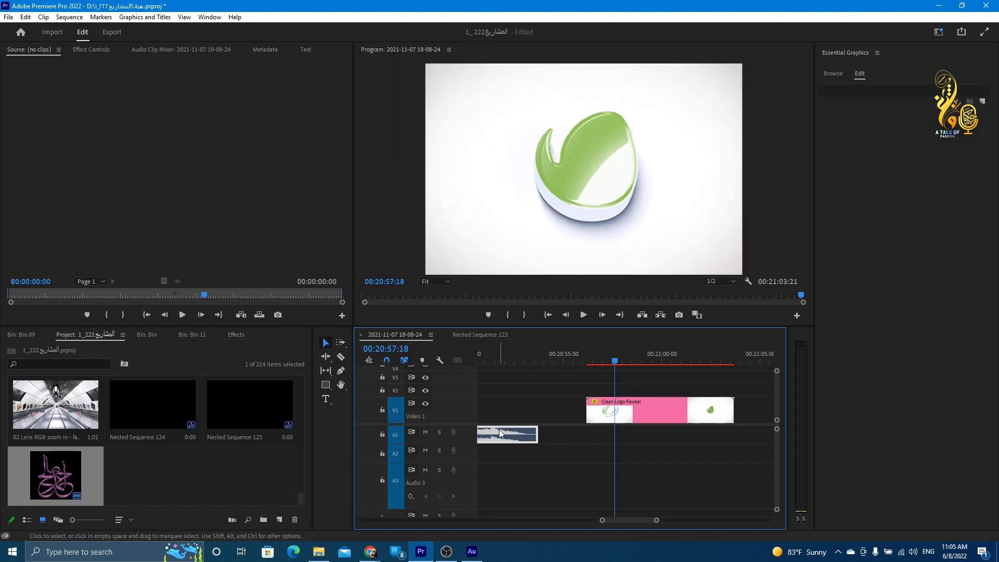
drag(499, 430, 724, 436)
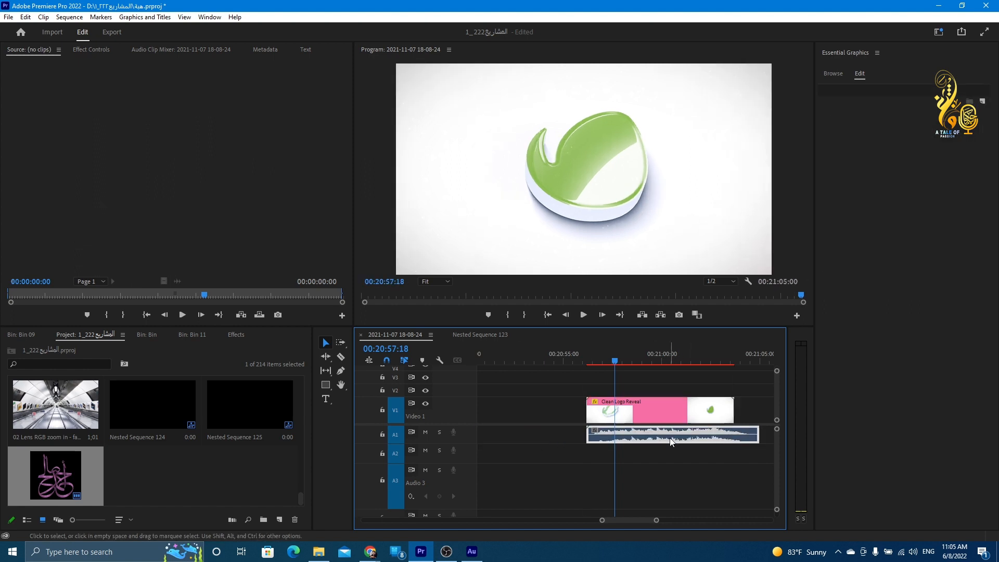
scroll(670, 438, down, 1)
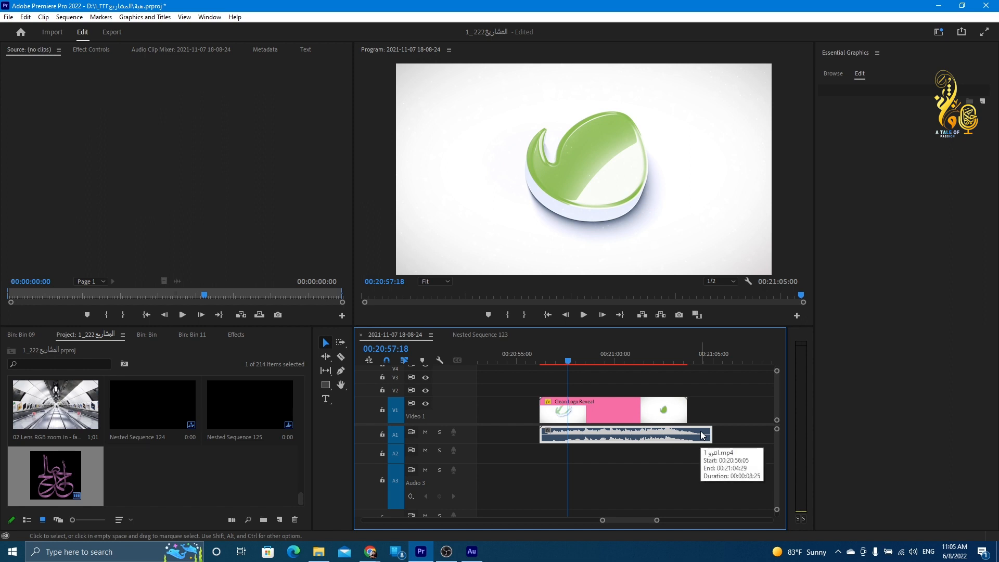
Set the Clean Logo Reveal clip's speed to 85%.
click(597, 406)
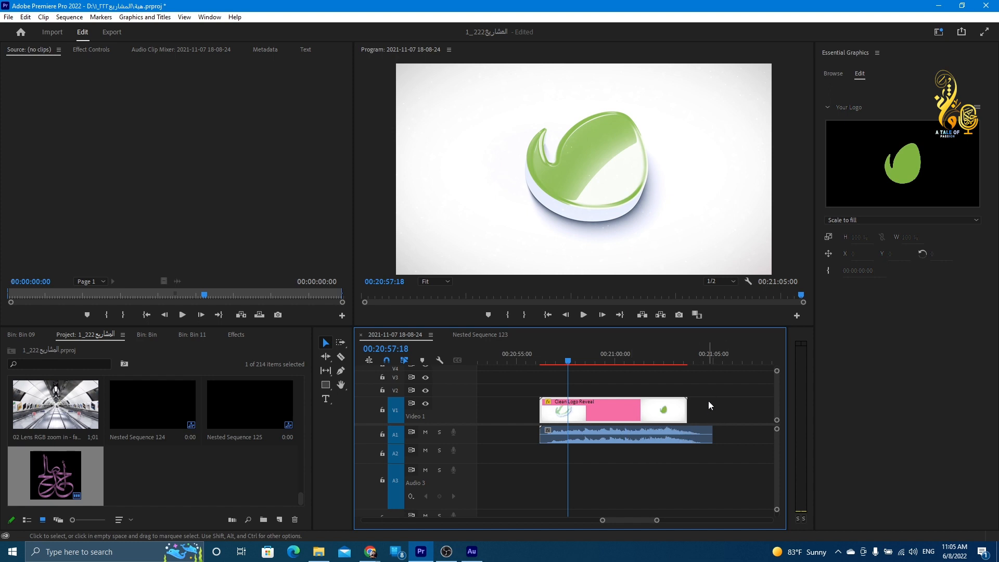
right_click(626, 412)
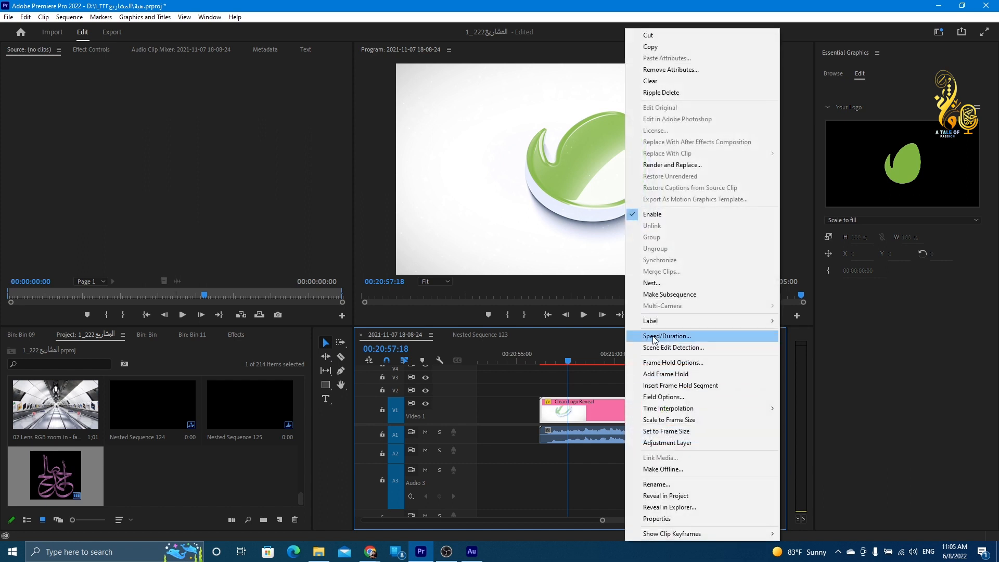
click(654, 335)
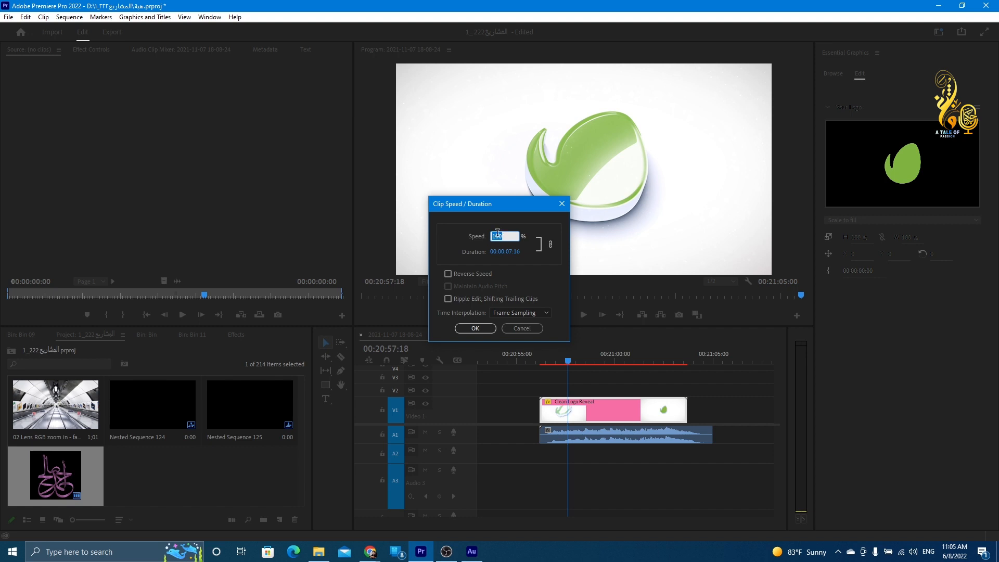
text(85)
key(Return)
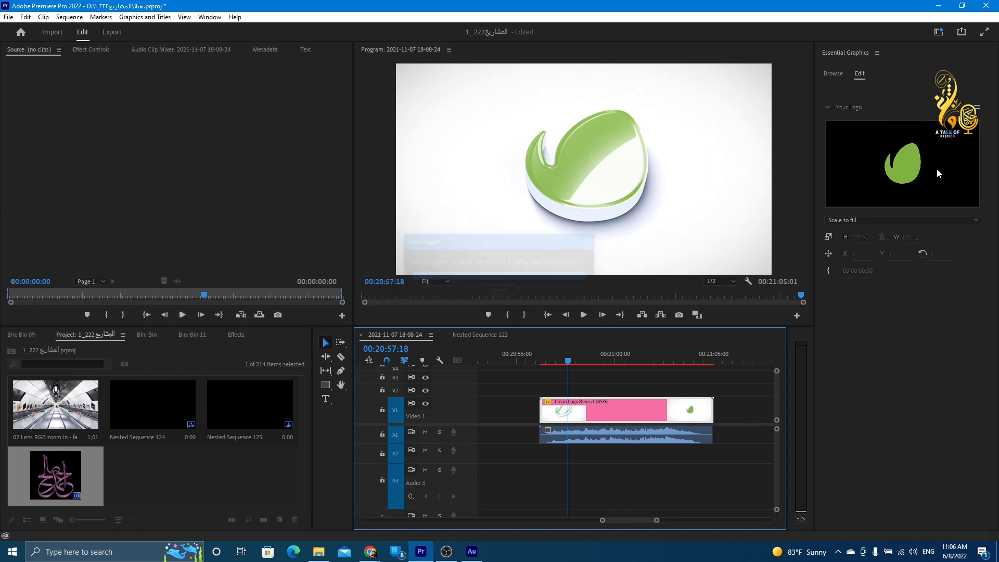
Replace the template's placeholder logo with the purple calligraphy image from the project and reduce its height scale to 45%.
drag(51, 473, 865, 178)
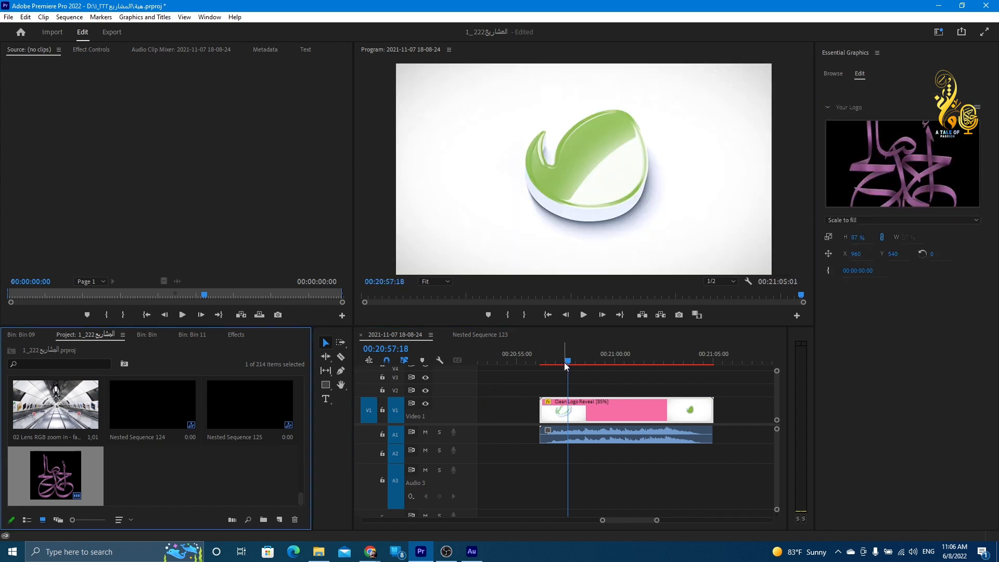
drag(566, 362, 589, 359)
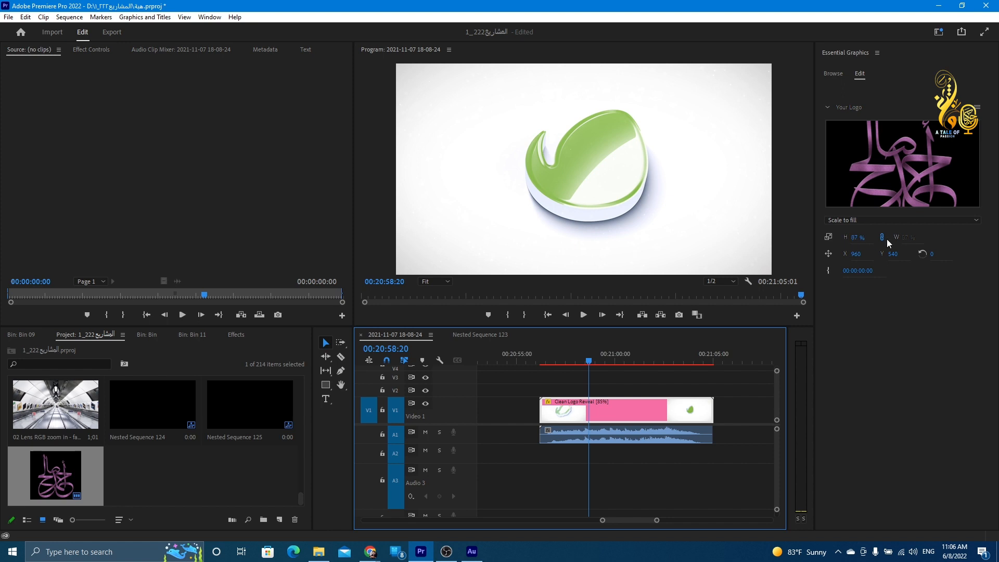
drag(856, 242, 842, 242)
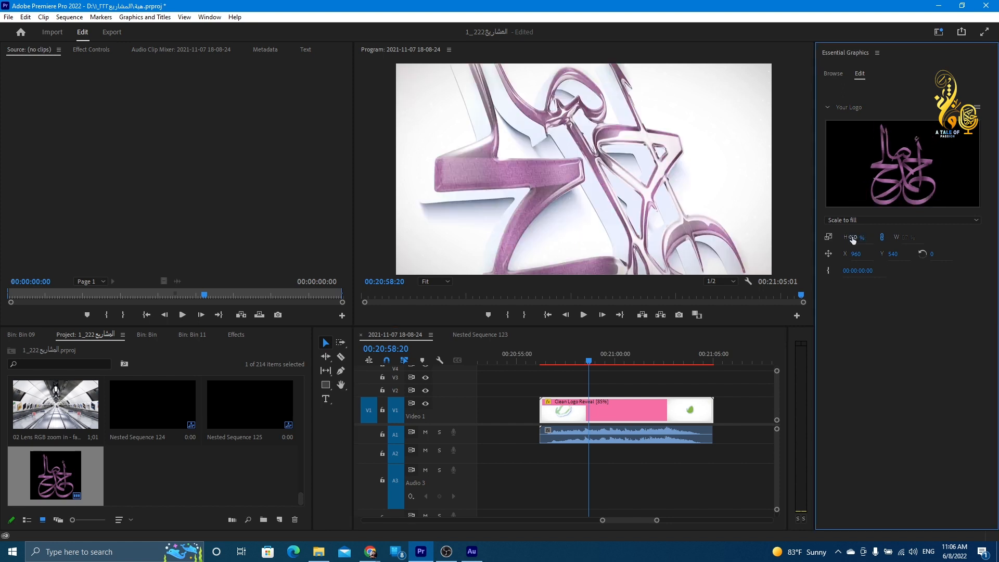
drag(852, 239, 846, 239)
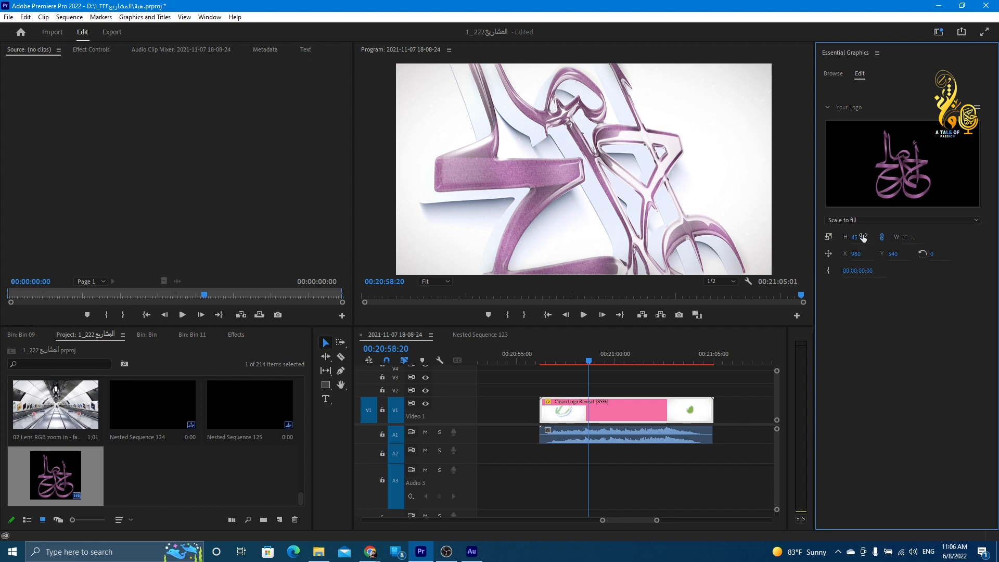
key(shift+Left)
key(shift+Left)
key(shift+Left)
key(shift+Left)
key(shift+Left)
key(shift+Left)
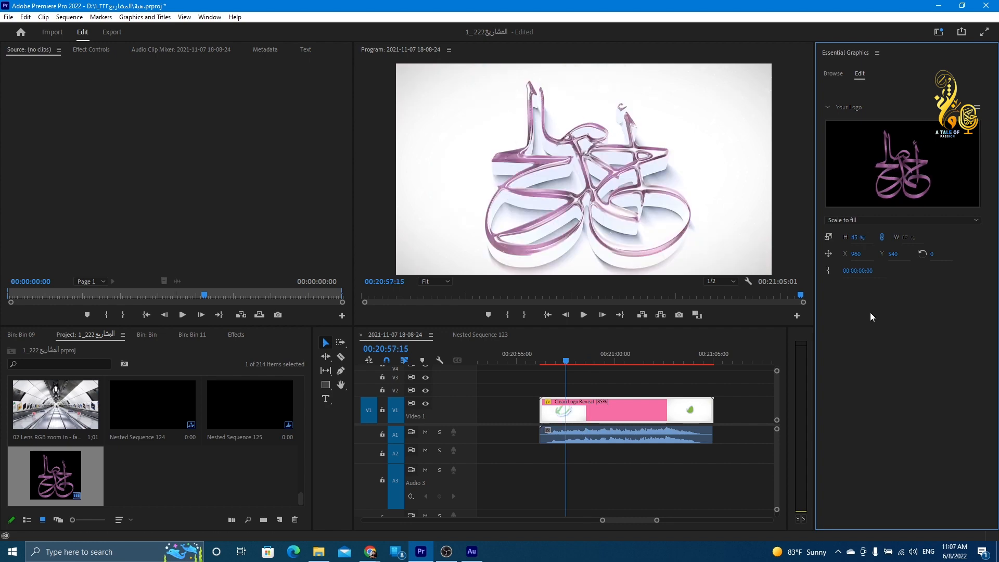
Choose Scale to fill for the calligraphy logo and set its height scale to 46%.
click(844, 222)
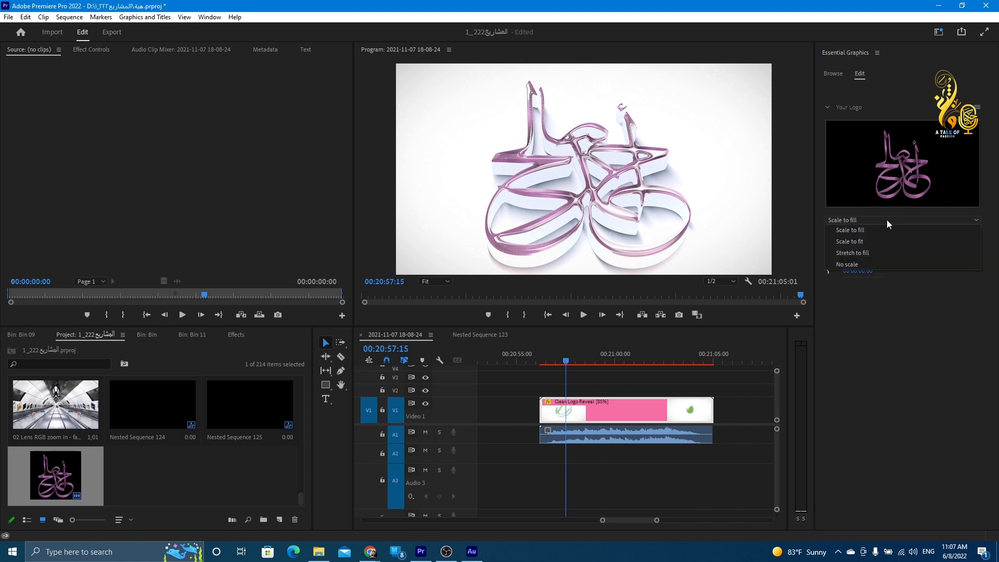
click(857, 232)
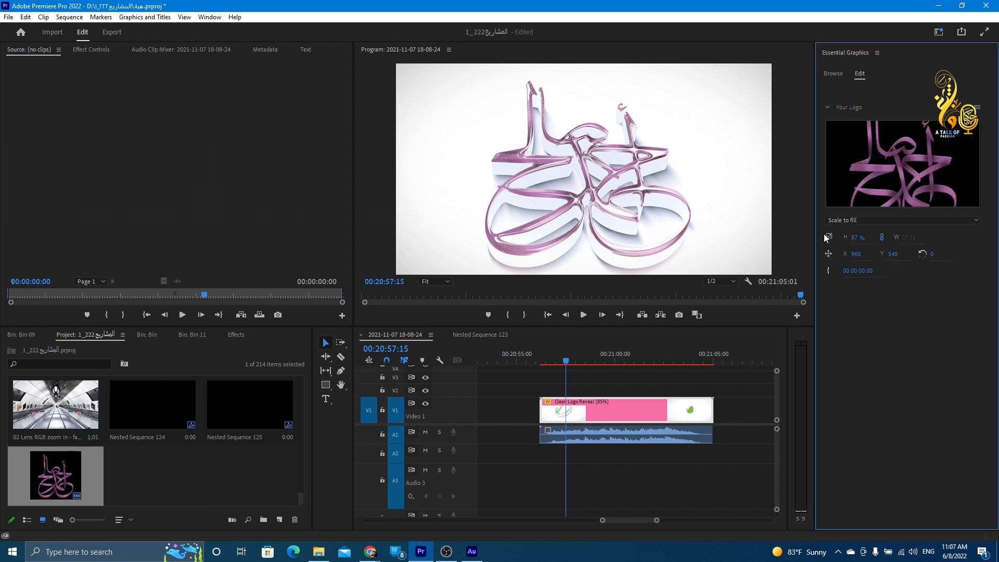
Mark the sequence In point at 00:20:56:06 and the Out point at 00:21:05:01 around the logo reveal clip.
click(541, 361)
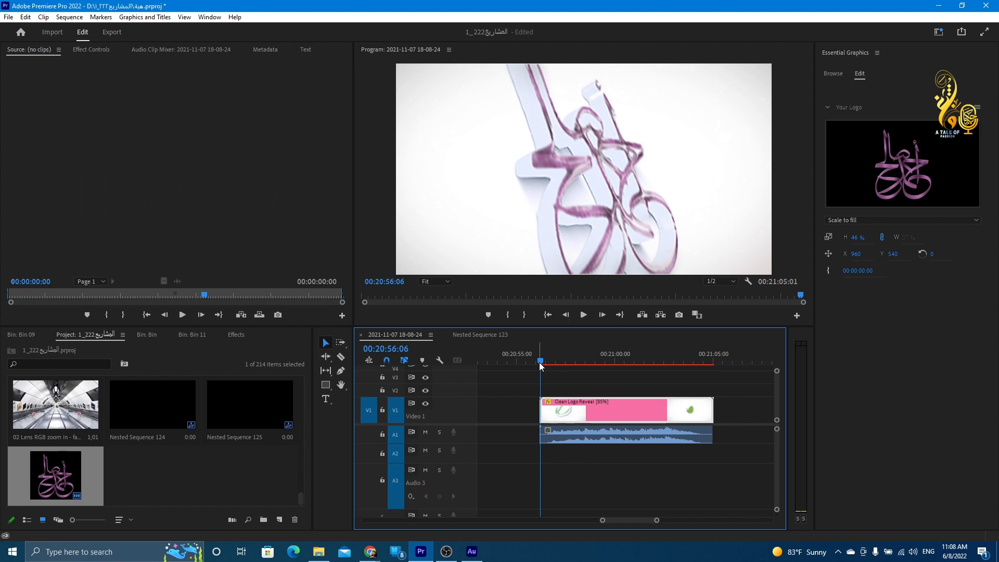
click(506, 316)
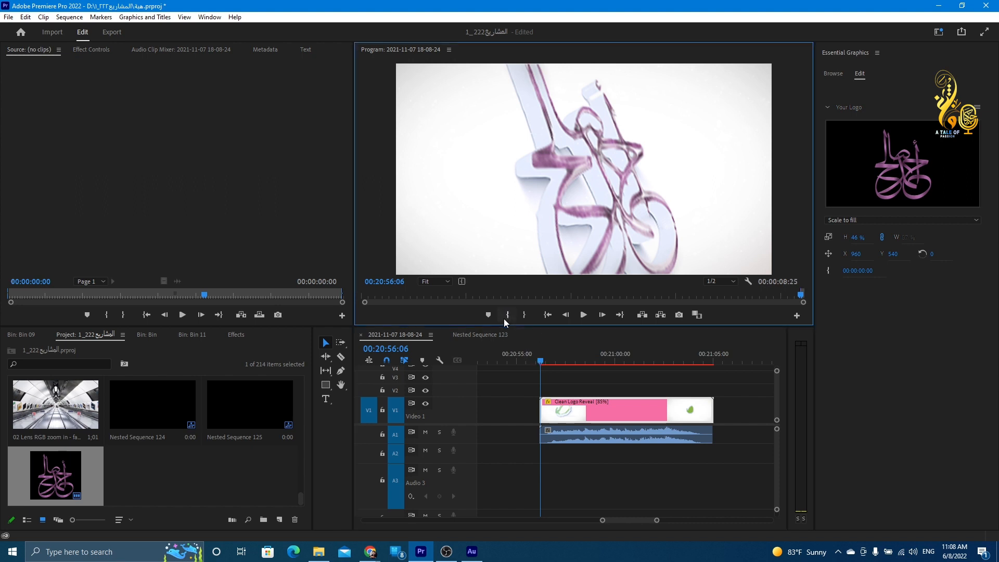
click(715, 354)
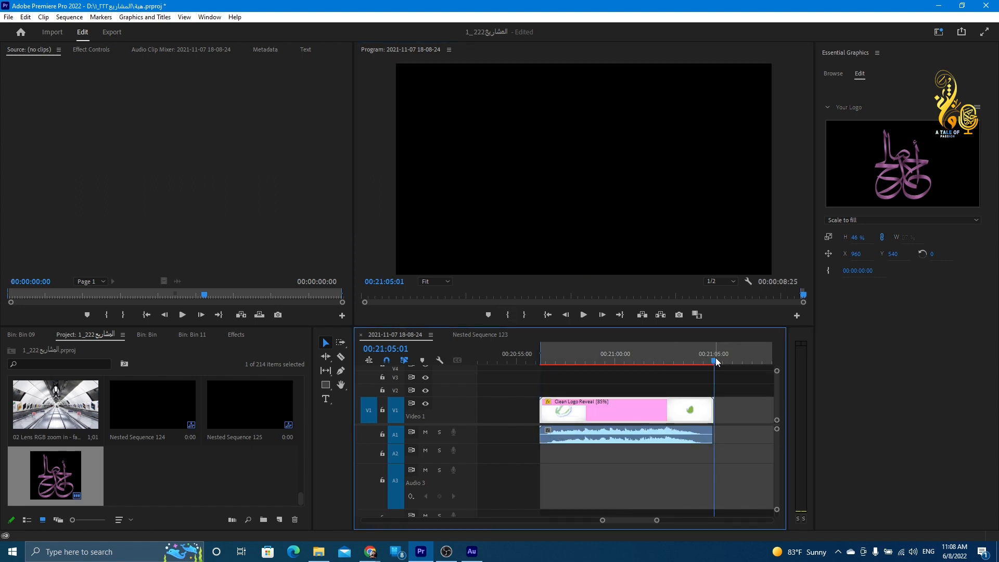
click(525, 315)
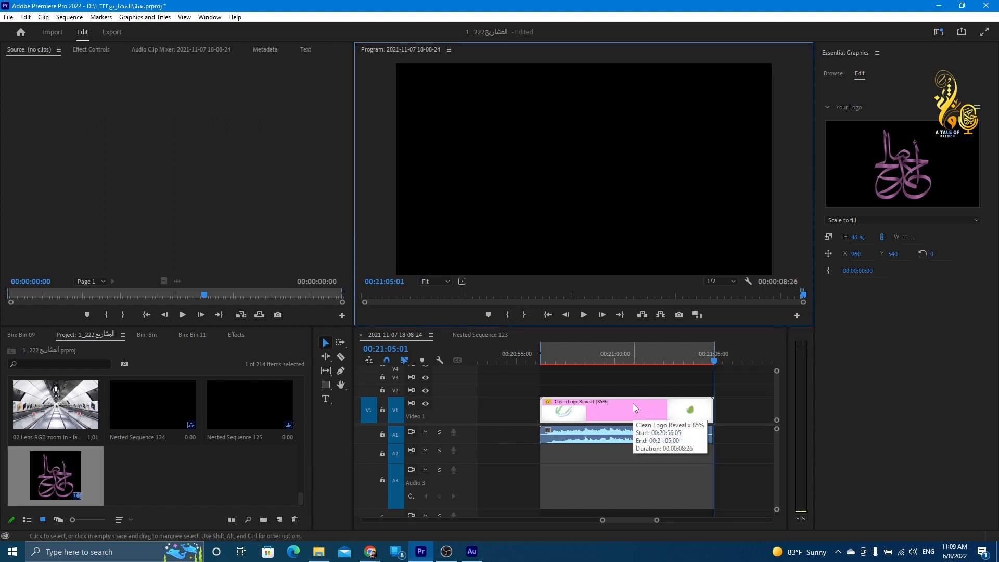
Render the marked In-to-Out range and play back the logo reveal with its audio.
key(Return)
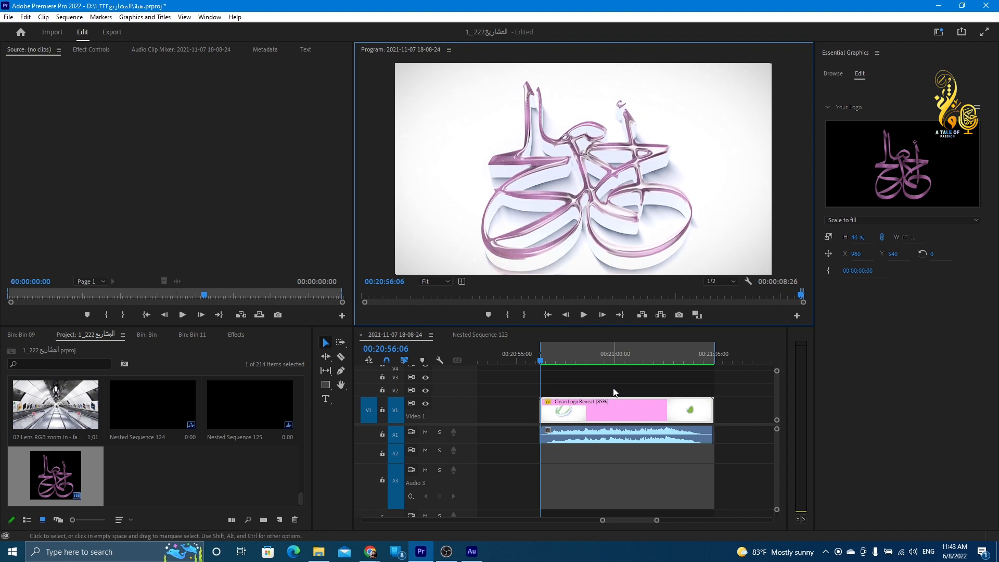
key(space)
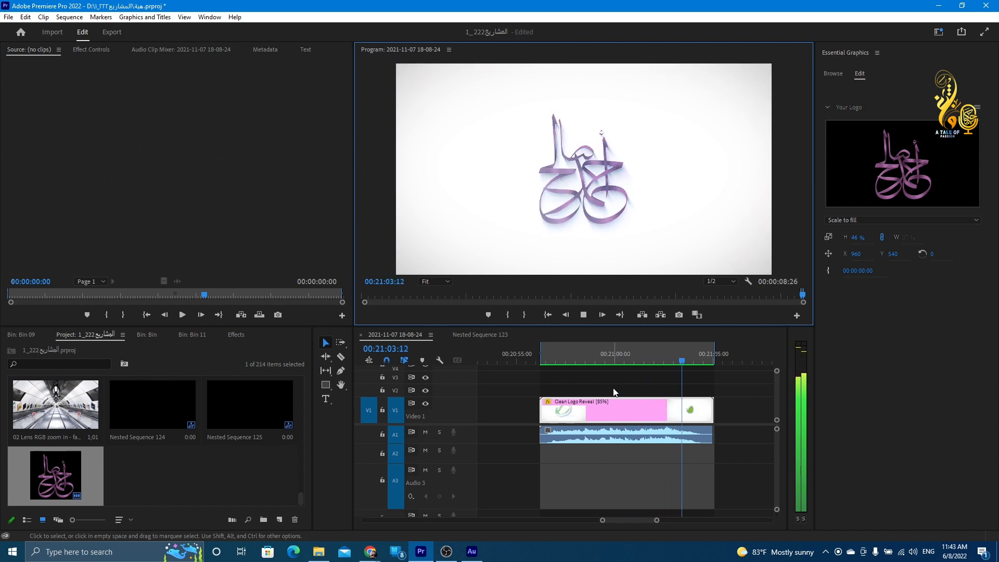
key(space)
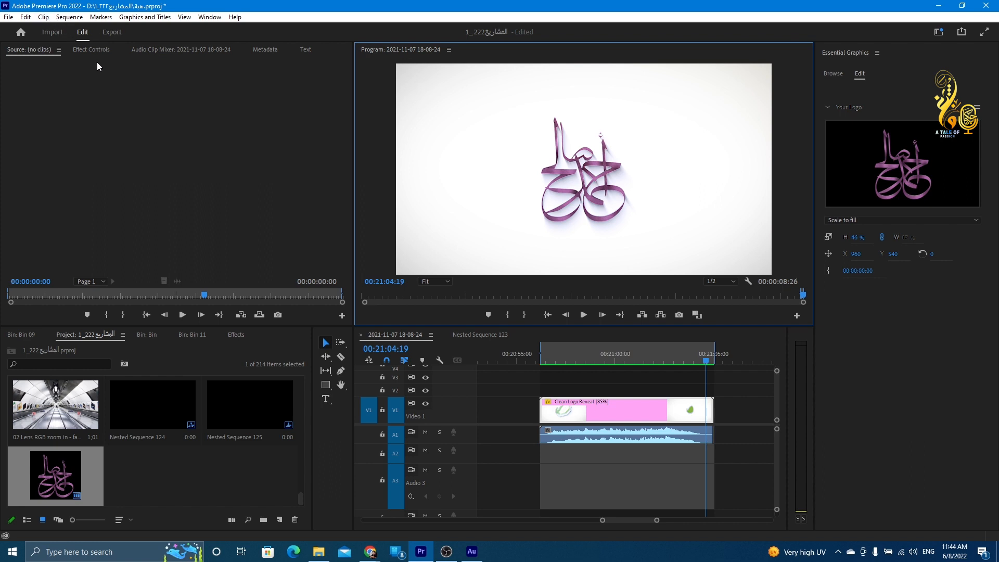
Open the media export settings for the marked logo reveal sequence.
click(9, 17)
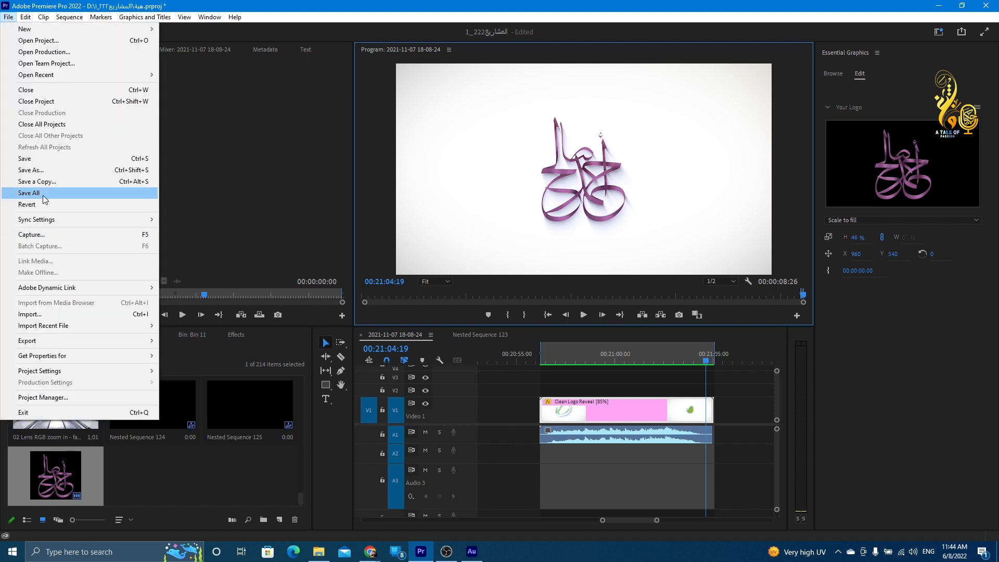
mouse_move(39, 343)
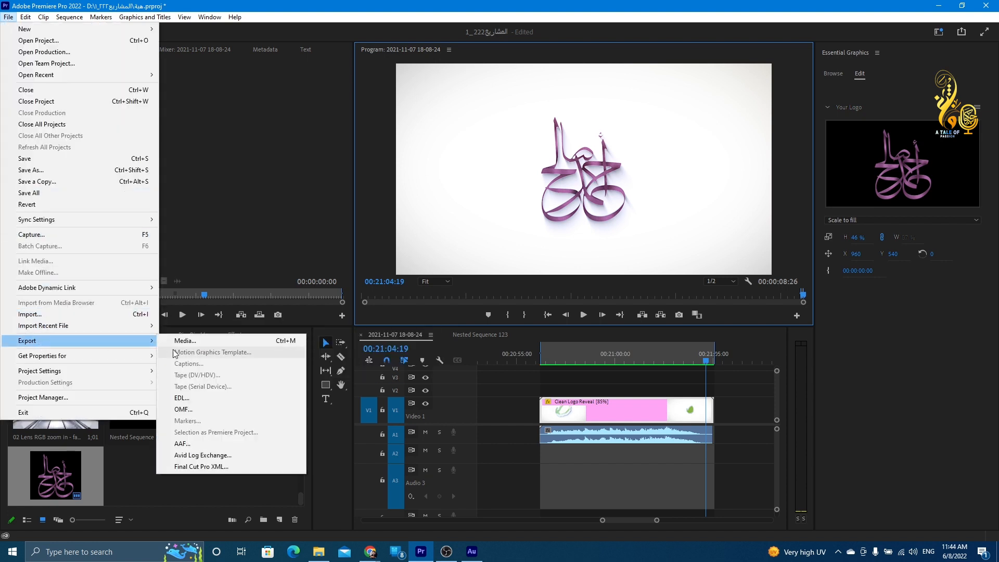
click(182, 342)
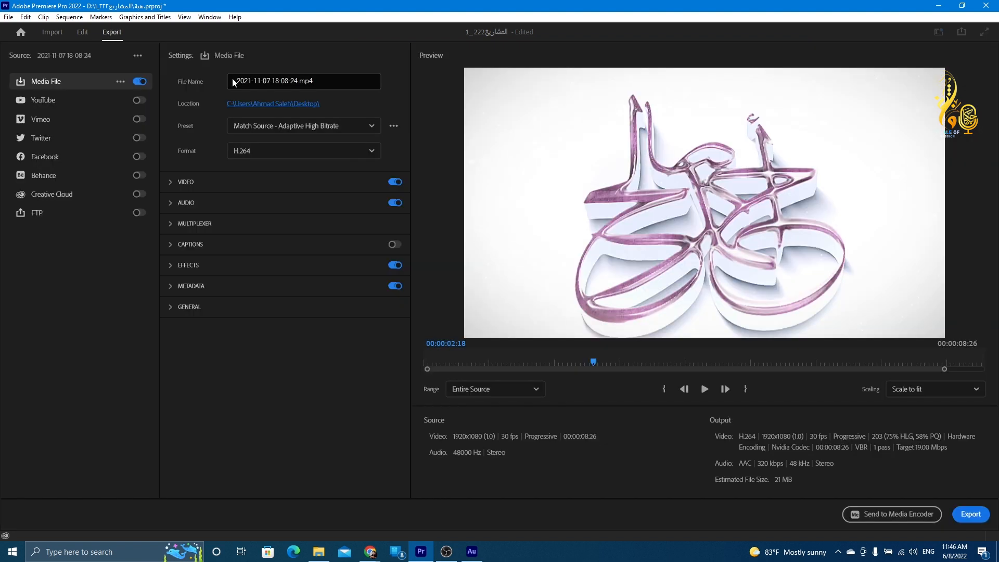
Export the logo reveal as an H.264 media file with the Match Source - Adaptive High Bitrate preset.
click(232, 81)
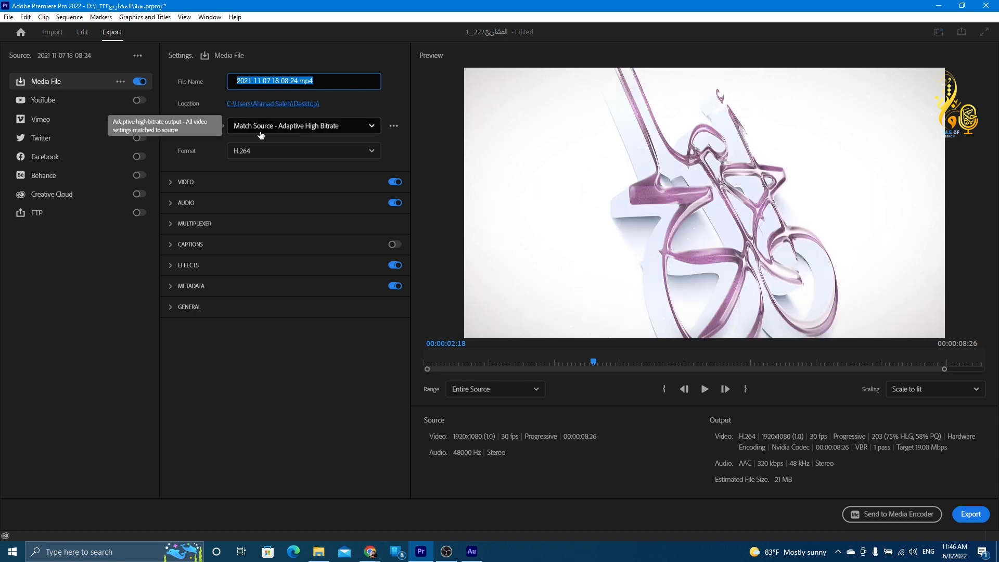
click(265, 151)
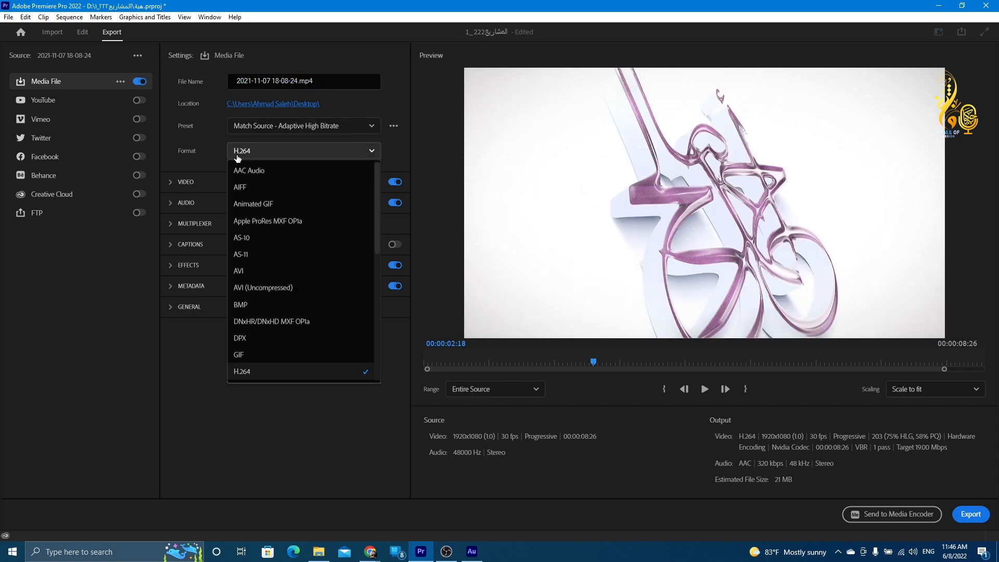
click(255, 152)
click(260, 127)
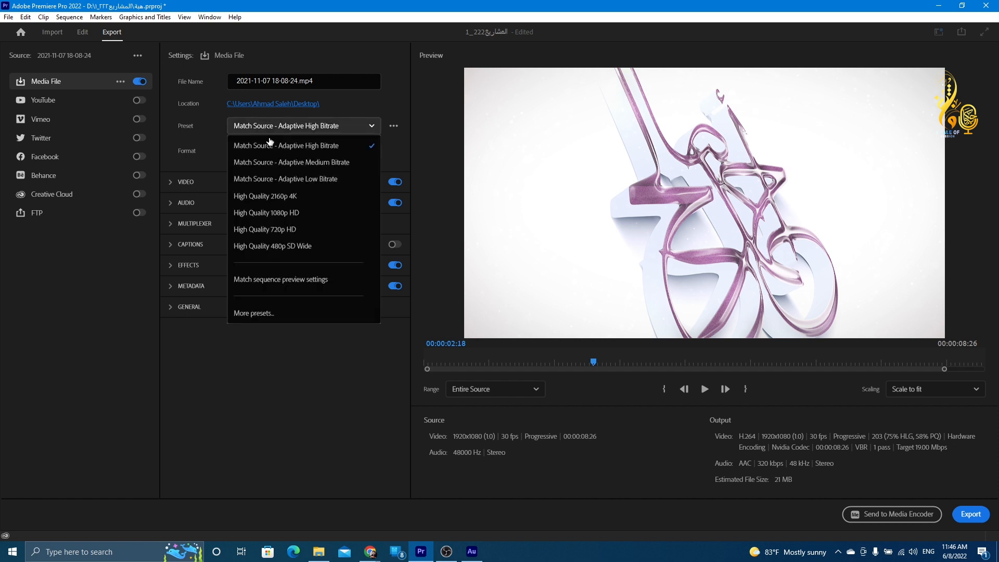
click(314, 147)
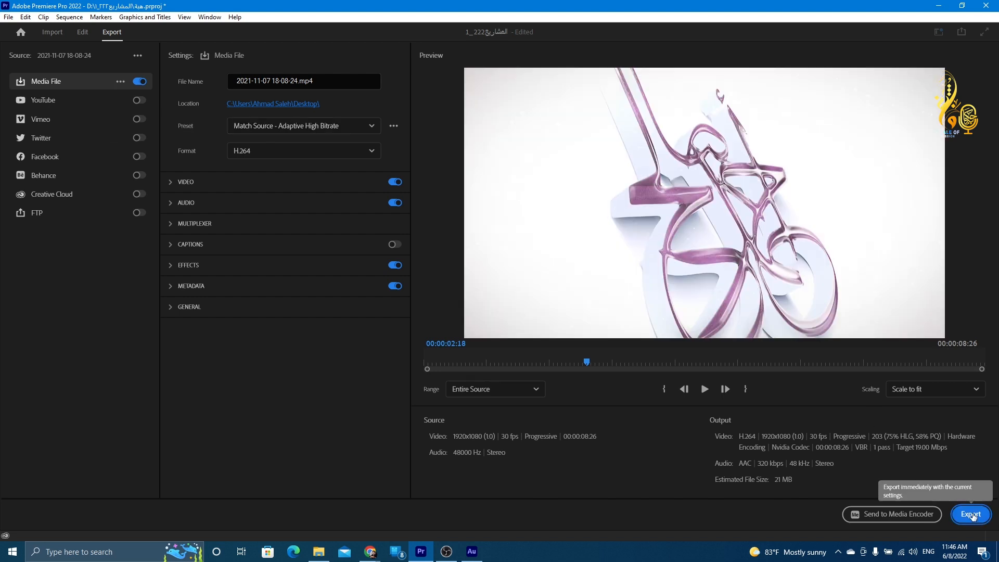
click(971, 514)
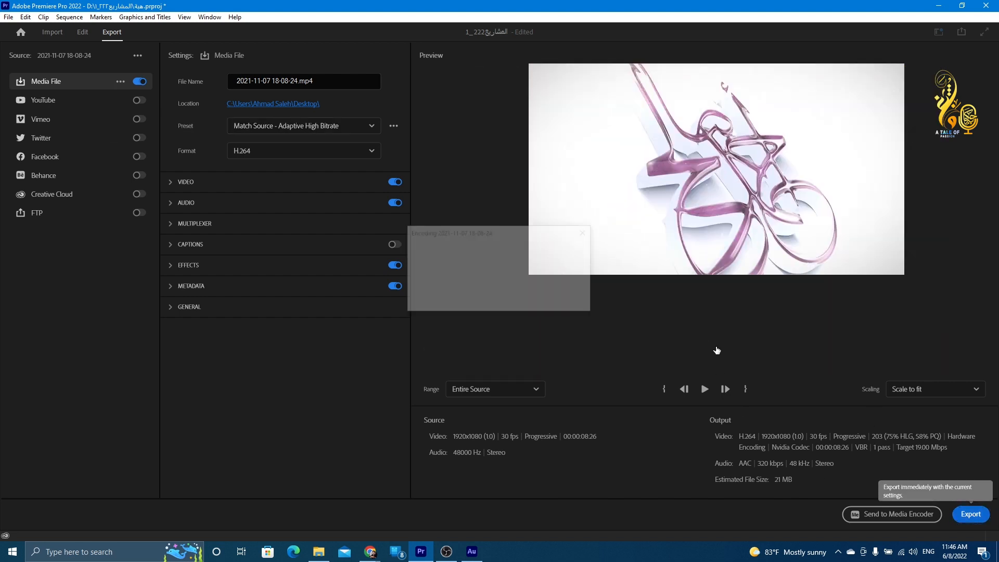